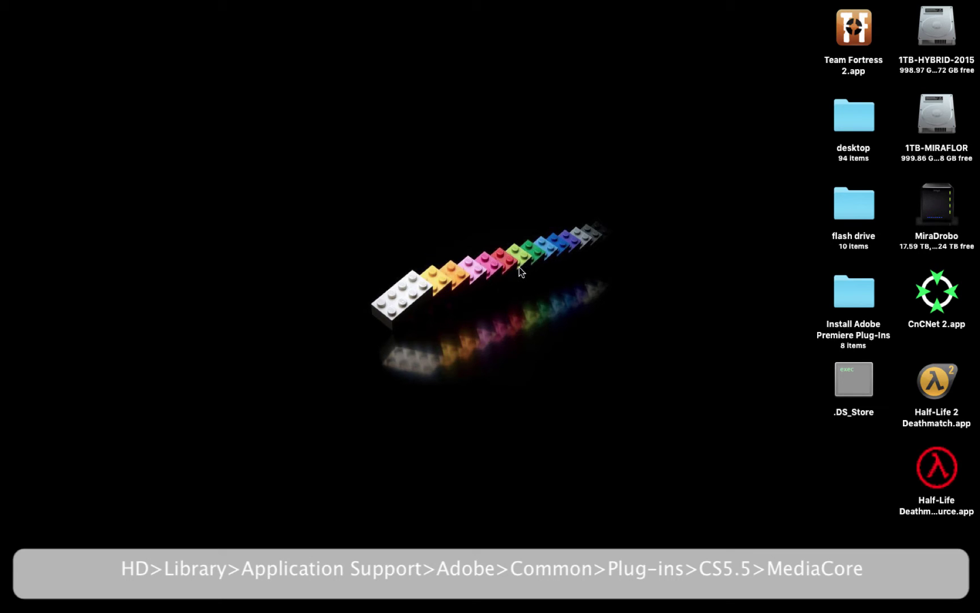
Open a new Finder window, enlarge it, move it up-left and scroll its sidebar to the Devices drives.
key("super+n")
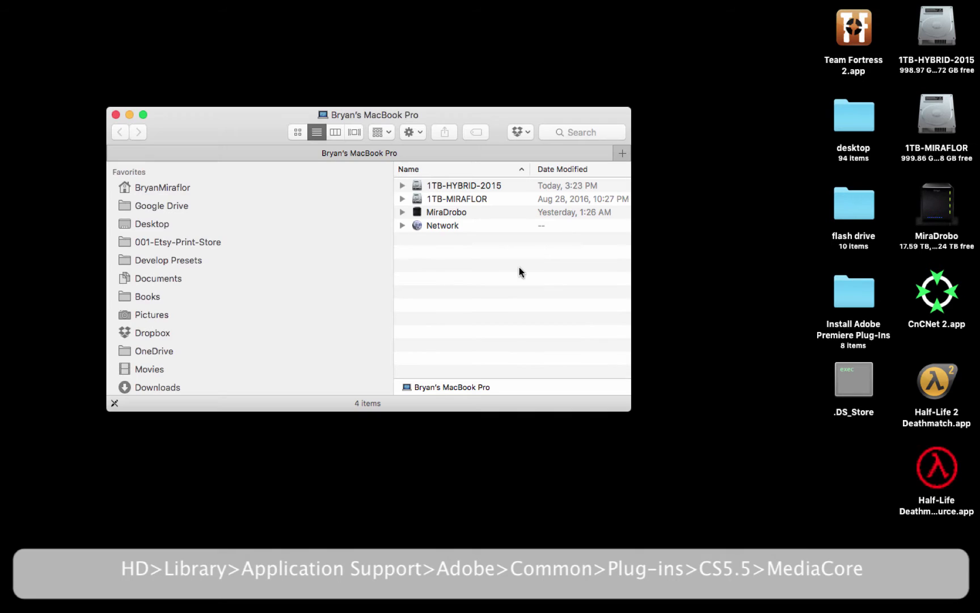
left_click_drag(633, 412, 671, 477)
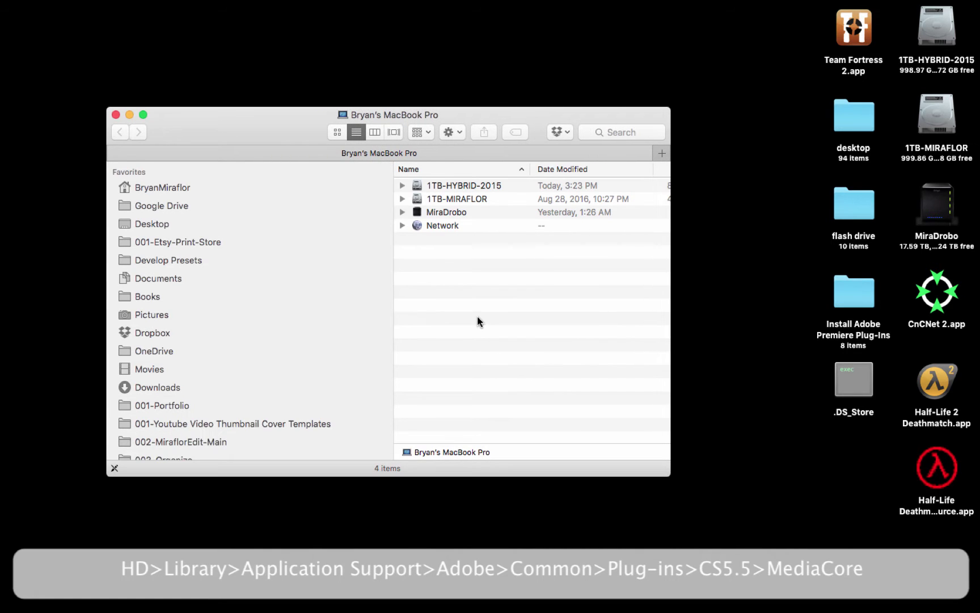
left_click_drag(297, 158, 287, 121)
left_click_drag(298, 440, 305, 578)
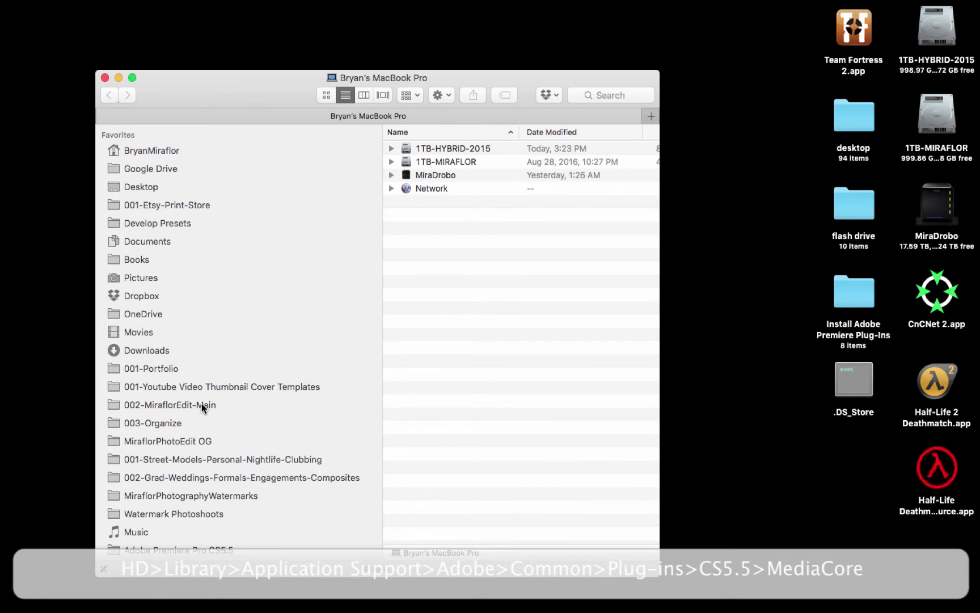
scroll(202, 403, "down", 5)
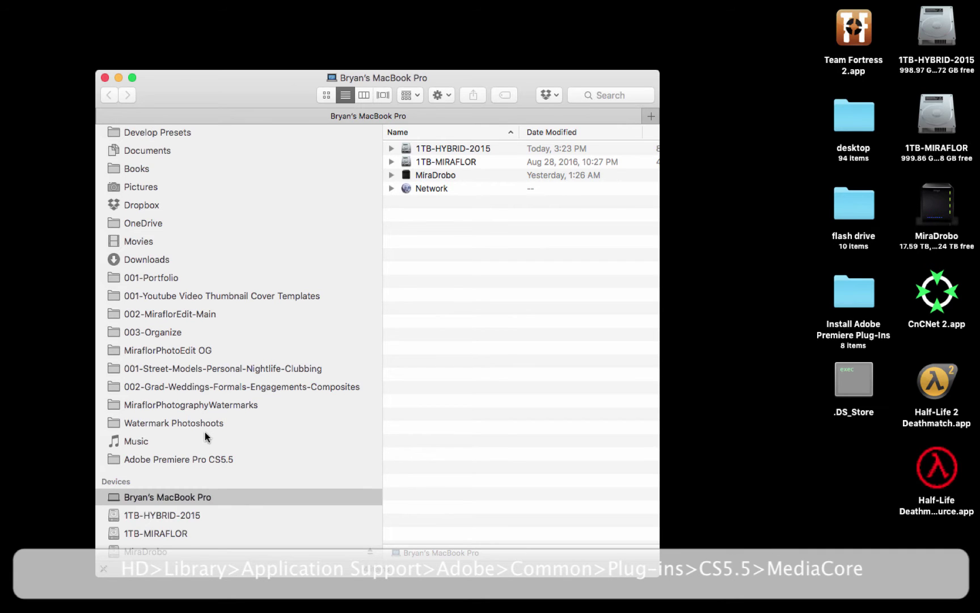
On 1TB-HYBRID-2015, open Library > Application Support > Adobe > Common > Plug-ins > CS5.5 > MediaCore.
left_click(176, 516)
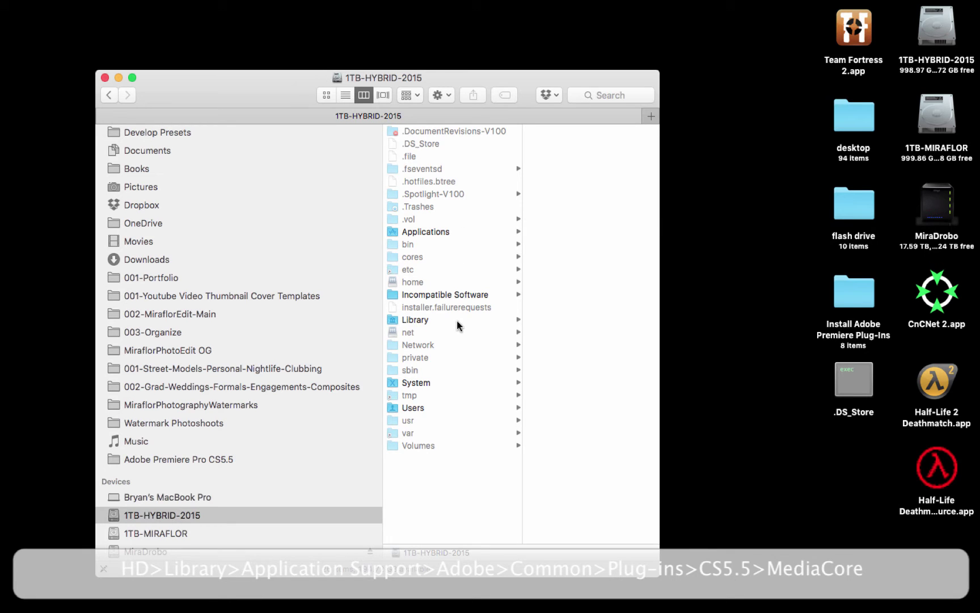
left_click(421, 319)
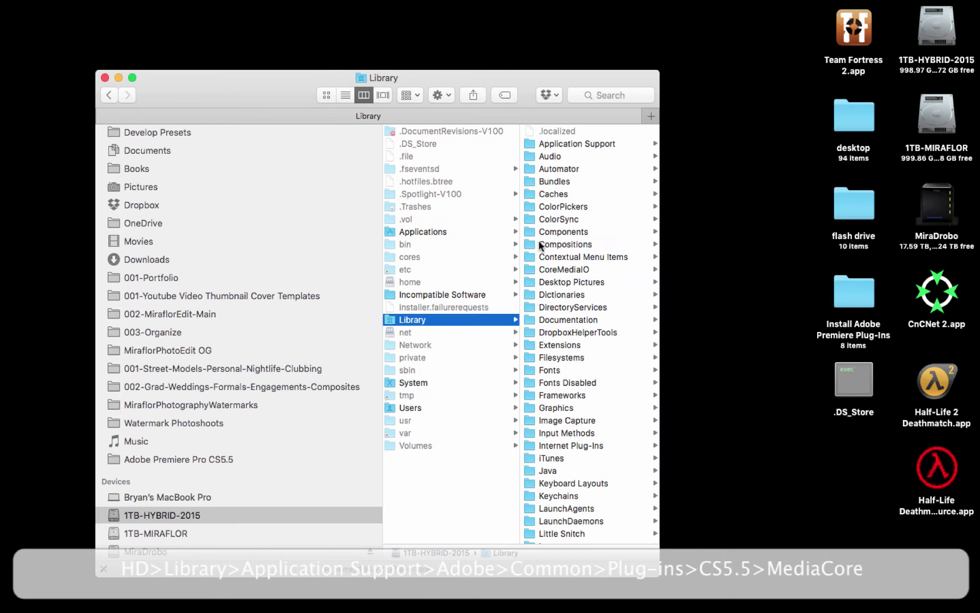
left_click(603, 143)
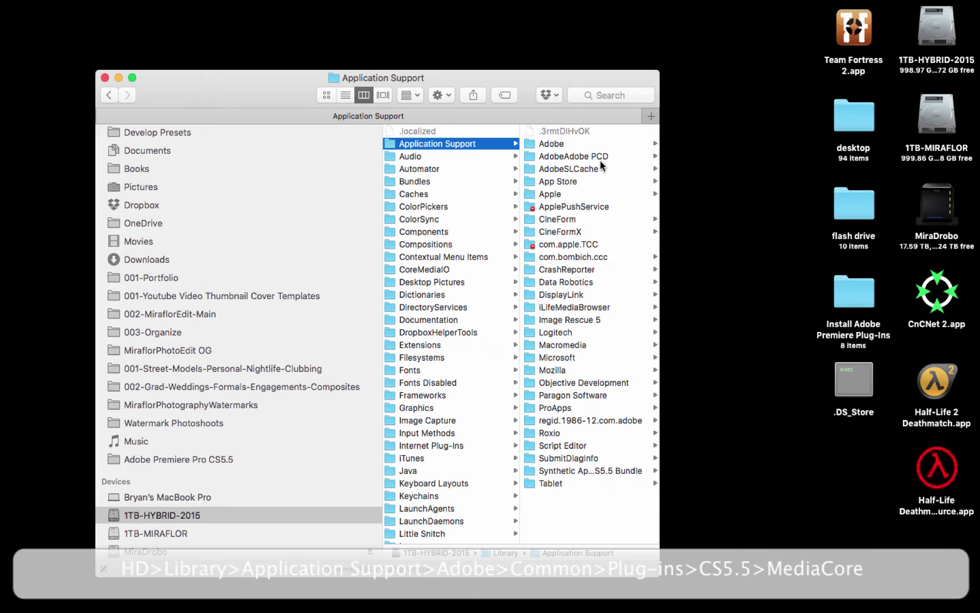
left_click(560, 143)
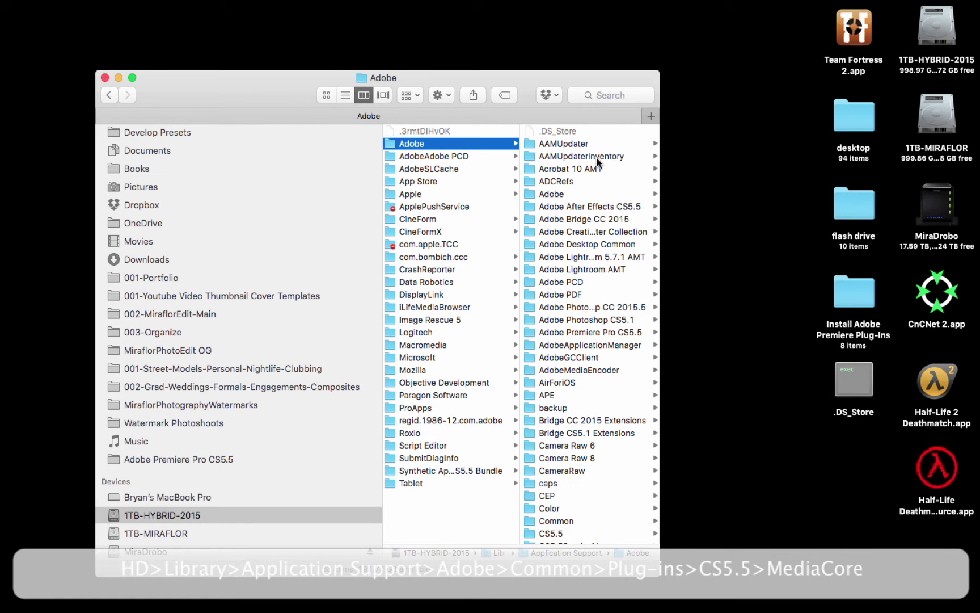
scroll(558, 397, "down", 5)
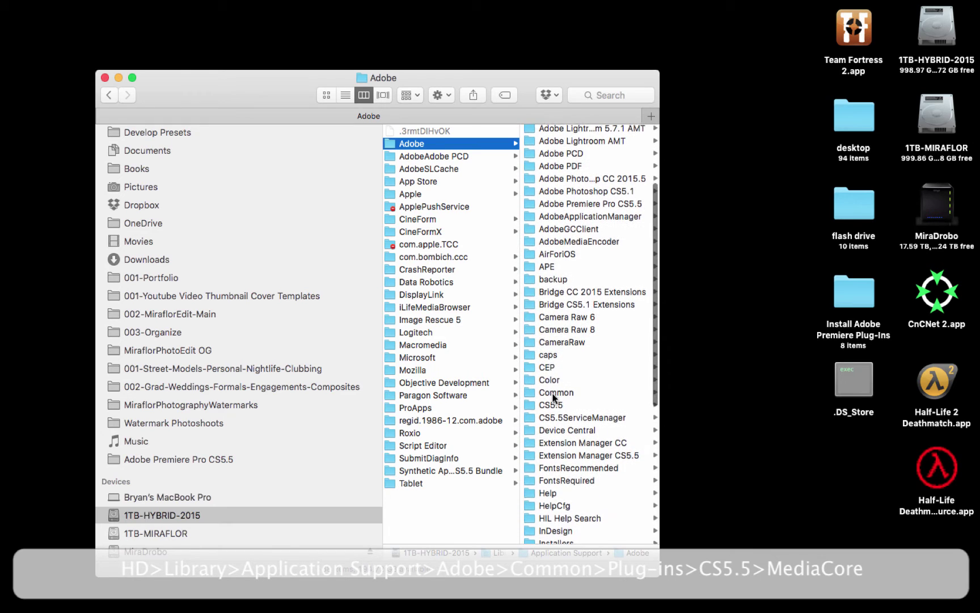
left_click(558, 392)
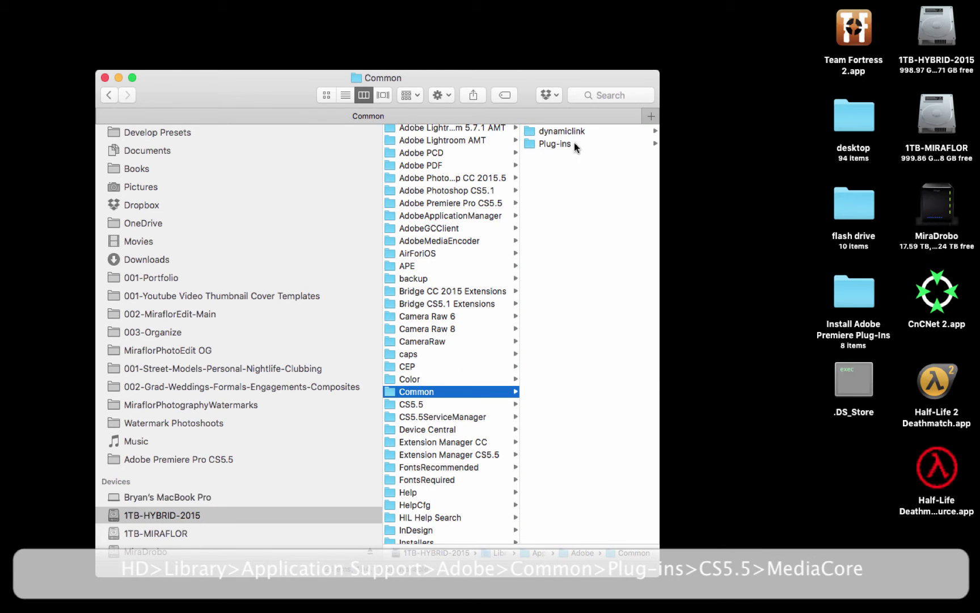
left_click(556, 145)
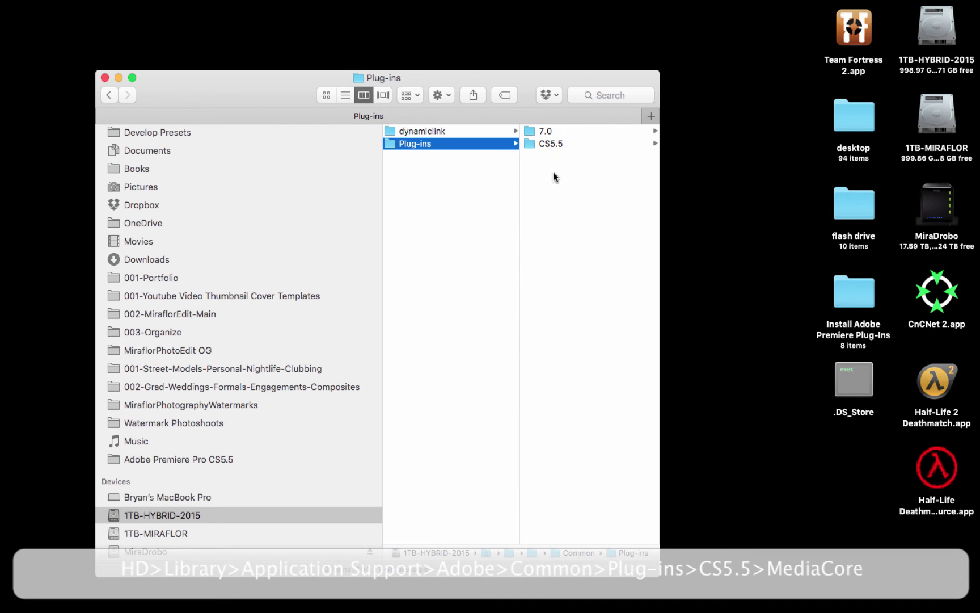
left_click(551, 144)
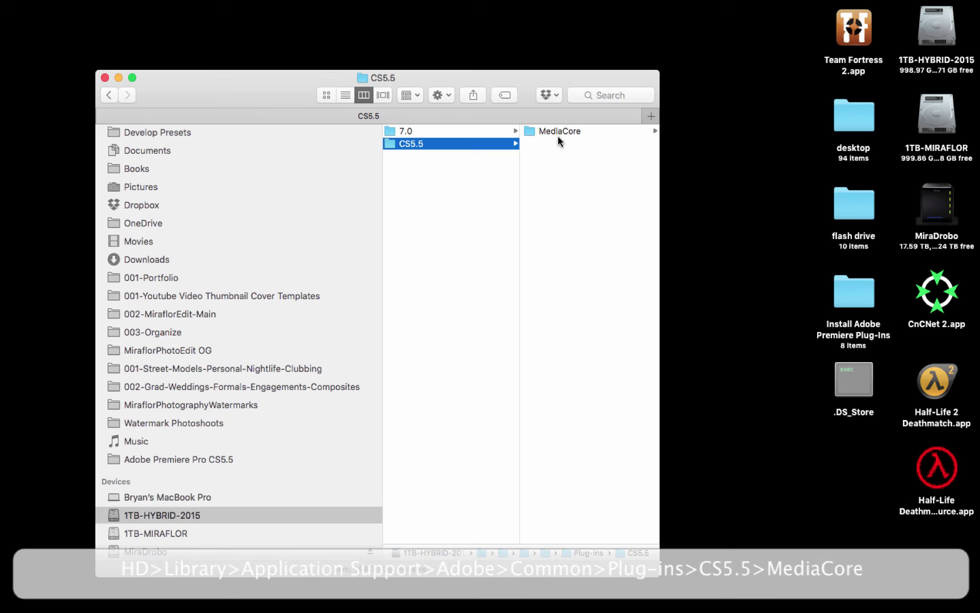
left_click(551, 131)
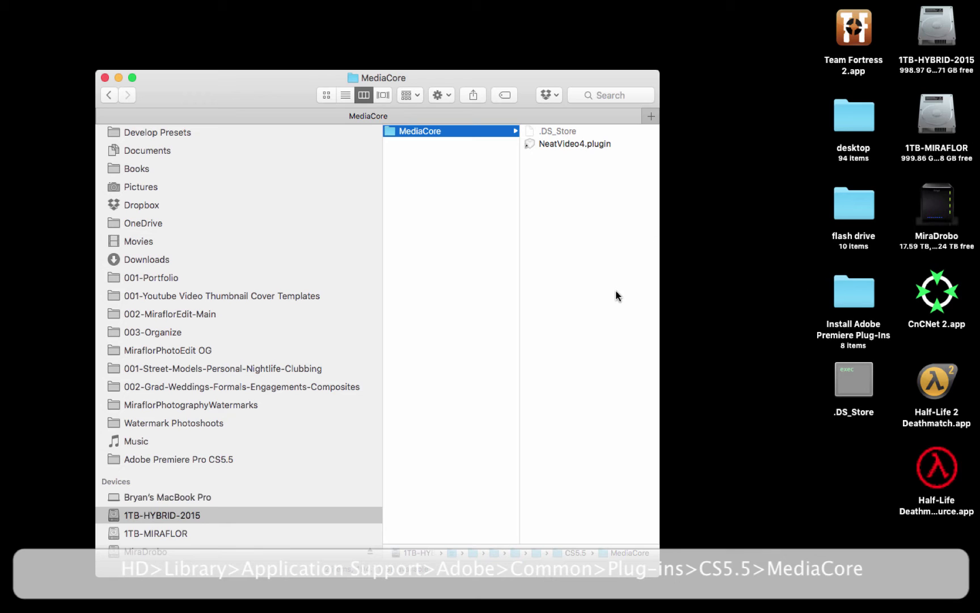
Open the Install Adobe Premiere Plug-Ins desktop folder beside the MediaCore window.
left_click(858, 297)
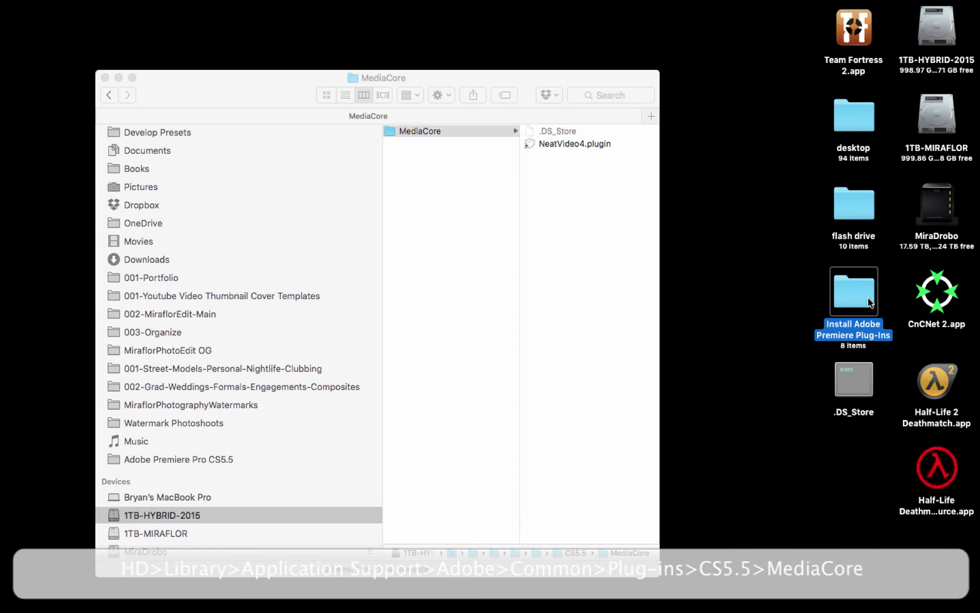
double_click(868, 297)
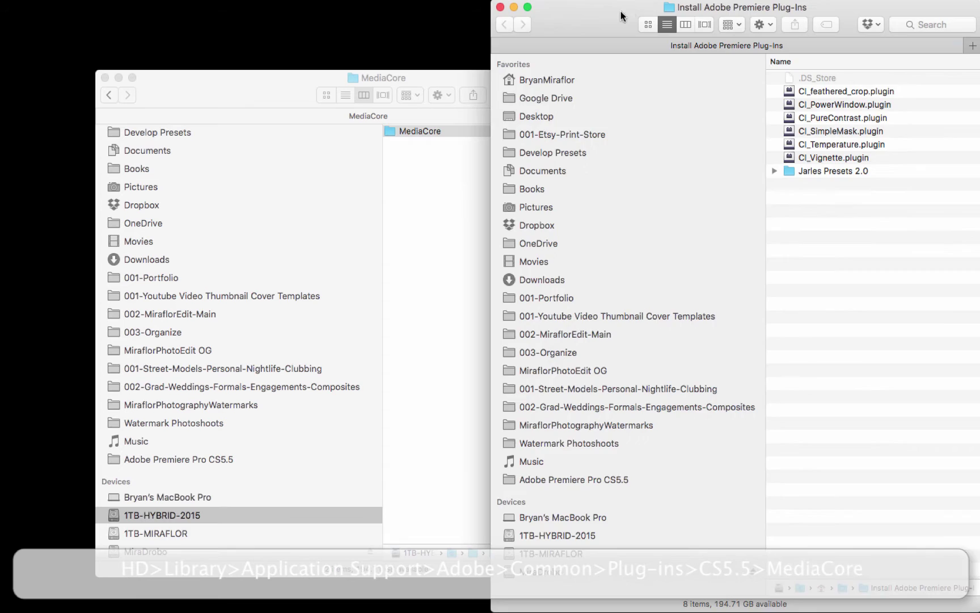
mouse_move(619, 16)
left_mouse_down()
mouse_move(672, 149)
mouse_move(434, 142)
mouse_move(594, 38)
mouse_move(614, 10)
left_mouse_up()
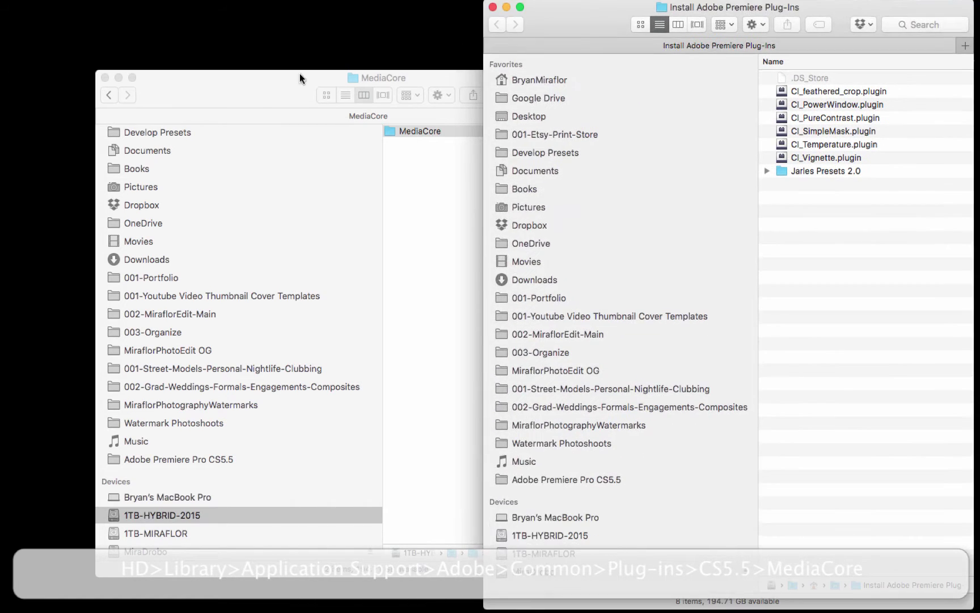
left_click_drag(299, 74, 186, 79)
Move the six CI_ plugins (feathered_crop, PowerWindow, PureContrast, SimpleMask, Temperature, Vignette) into MediaCore.
left_click(850, 92)
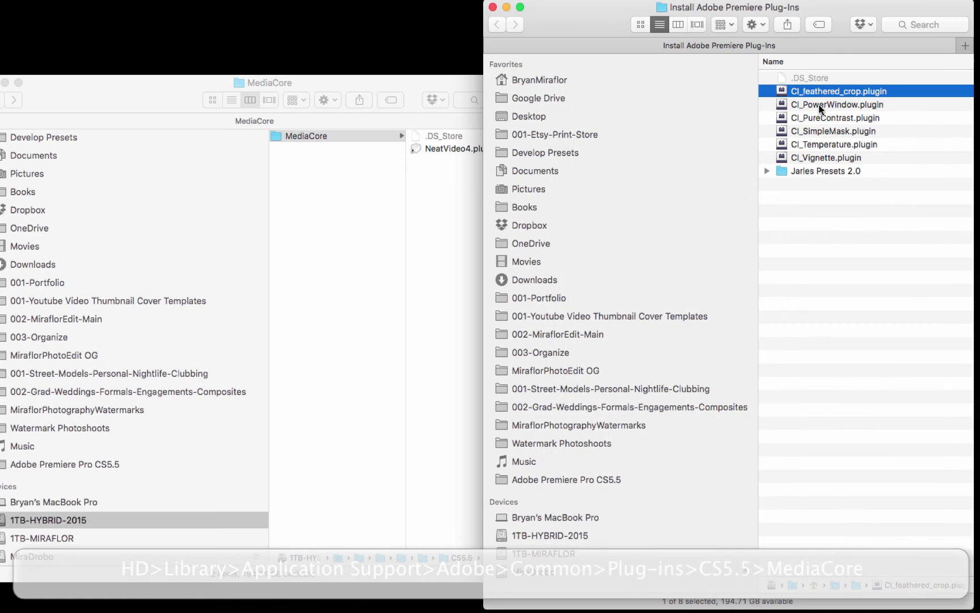
left_click_drag(763, 13, 811, 27)
left_click(879, 171, "shift")
left_click_drag(902, 108, 499, 230)
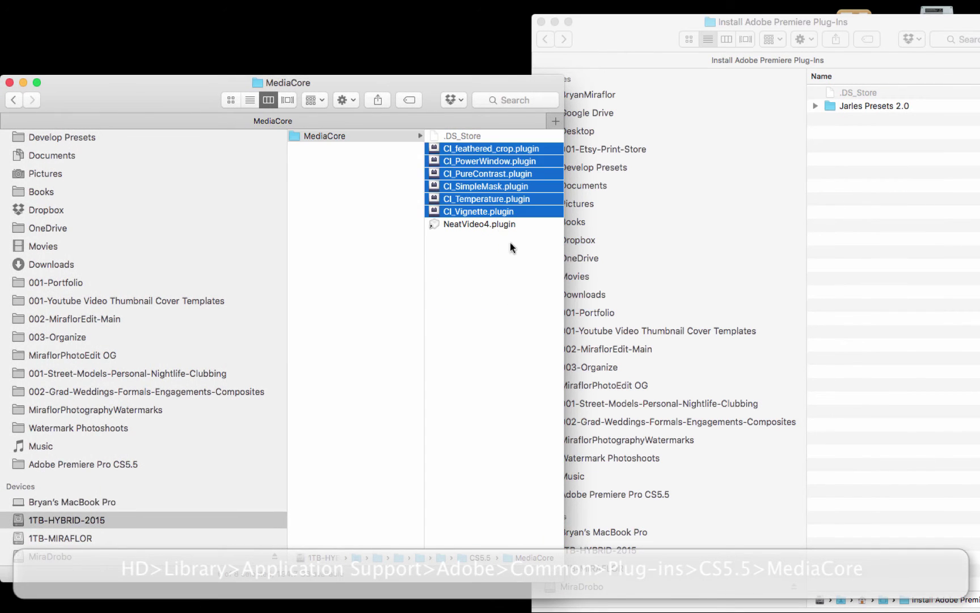
left_click(521, 261)
mouse_move(498, 596)
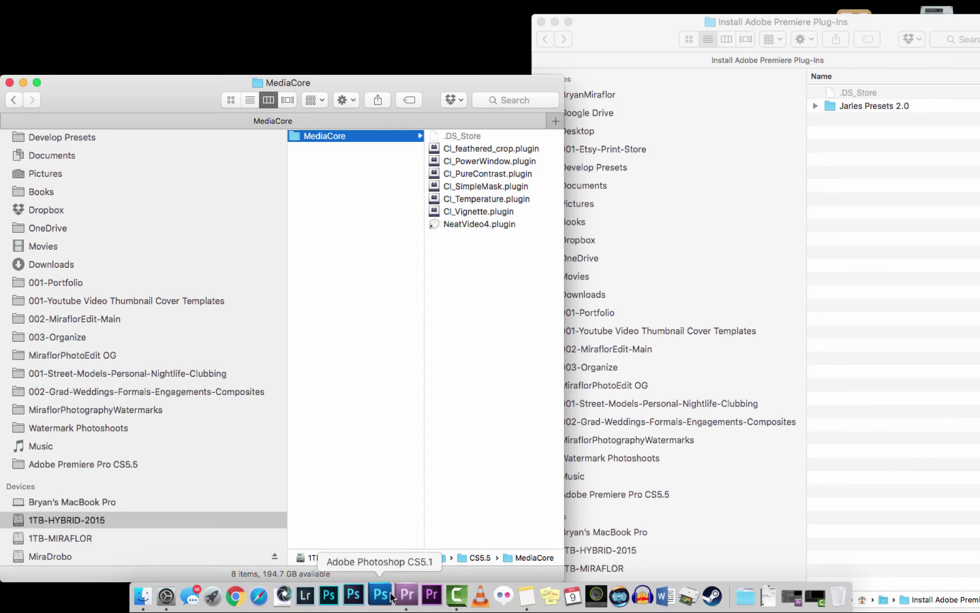
left_click(407, 594)
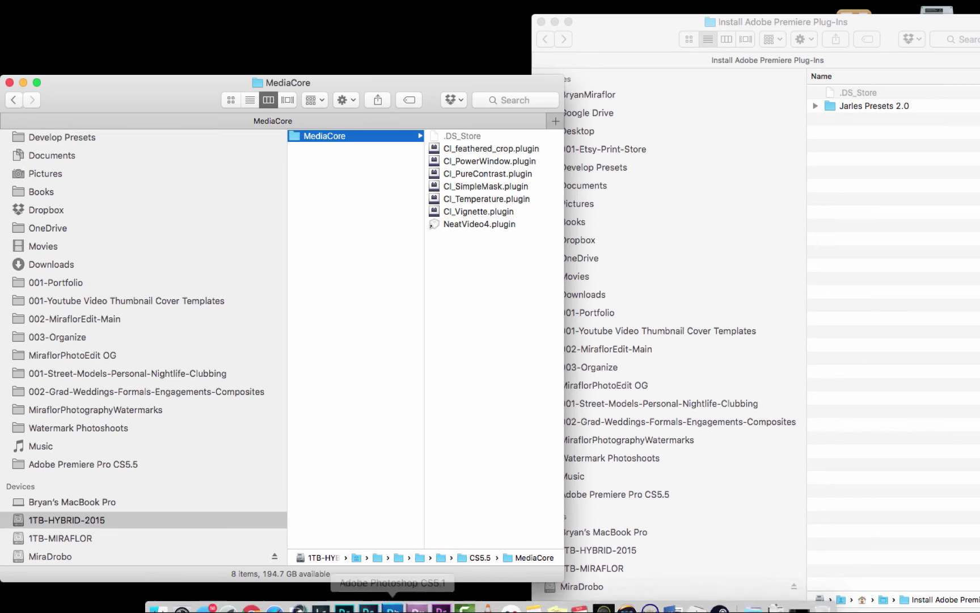
Relaunch Premiere Pro CS5.5 from the Dock so the Install Presets project reloads with the plug-ins.
mouse_move(366, 603)
left_click(417, 596)
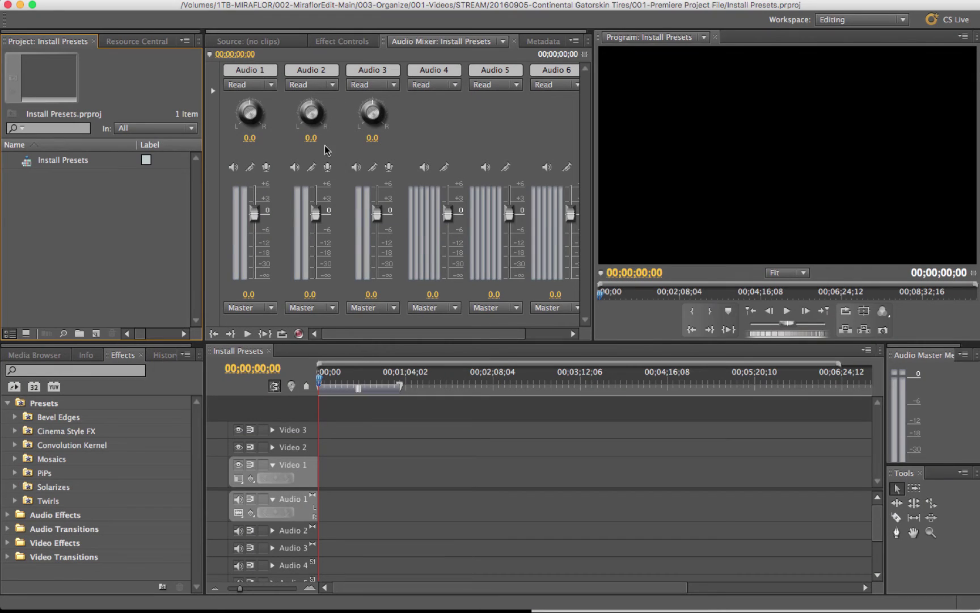
Search the Effects panel for 'power window' and select the CI Power Window effect.
left_click(121, 357)
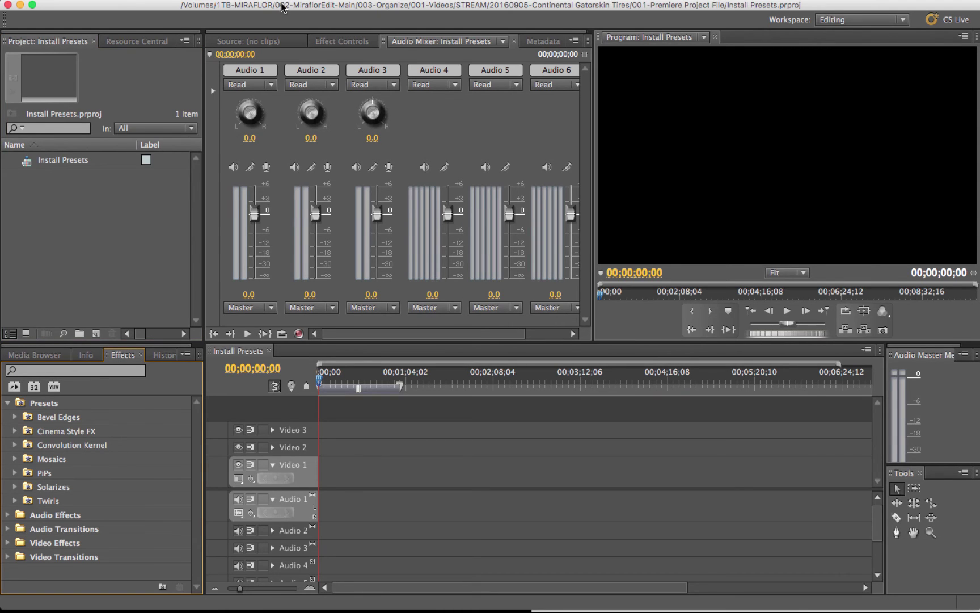
left_click(130, 89)
left_click_drag(276, 74, 15, 61)
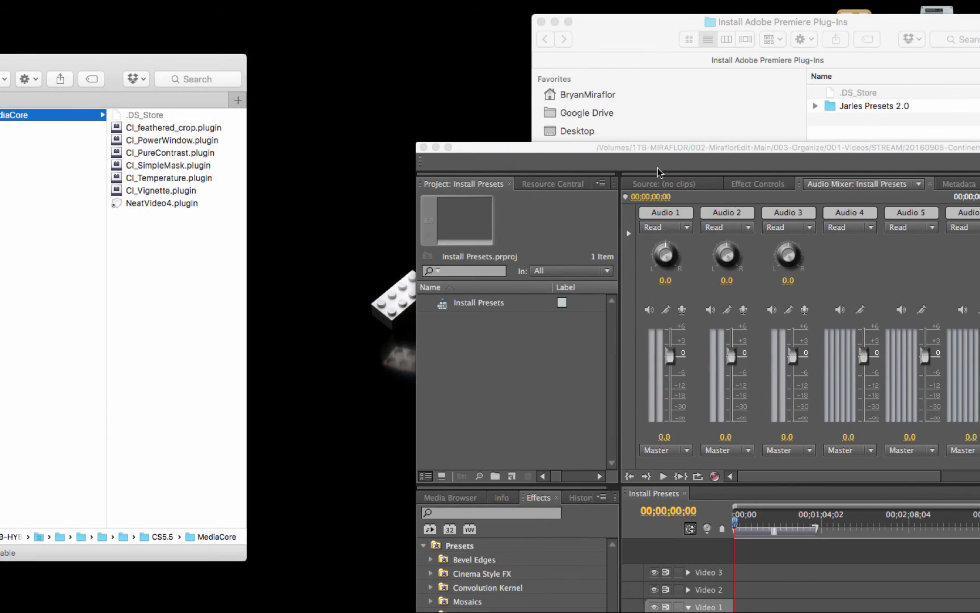
left_click_drag(647, 148, 473, 14)
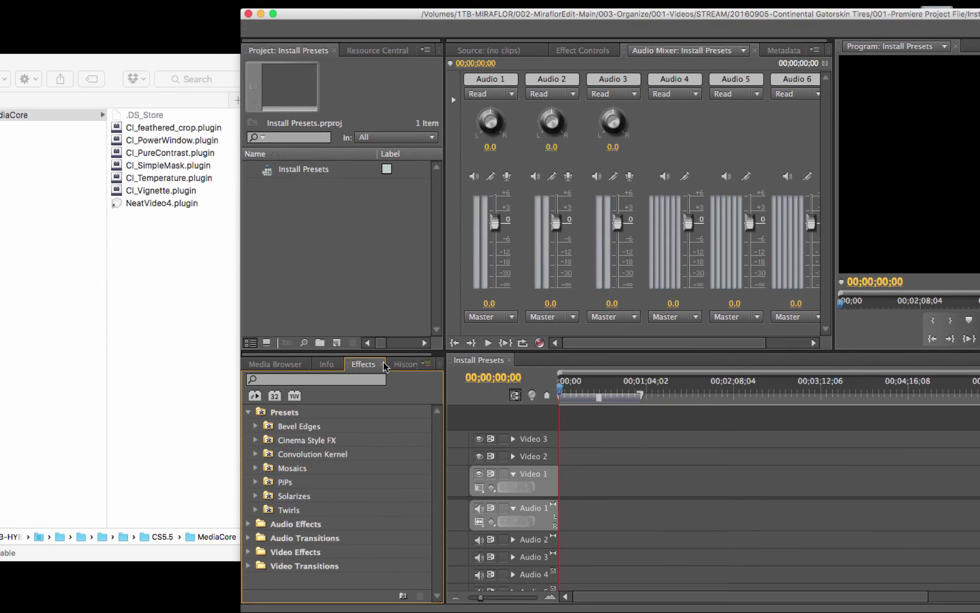
left_click(341, 381)
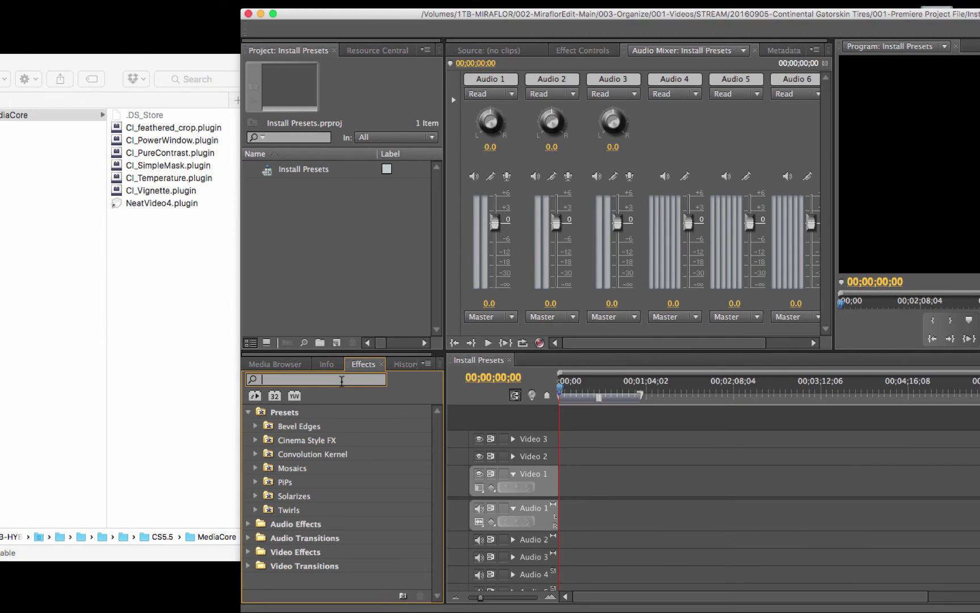
type("power window")
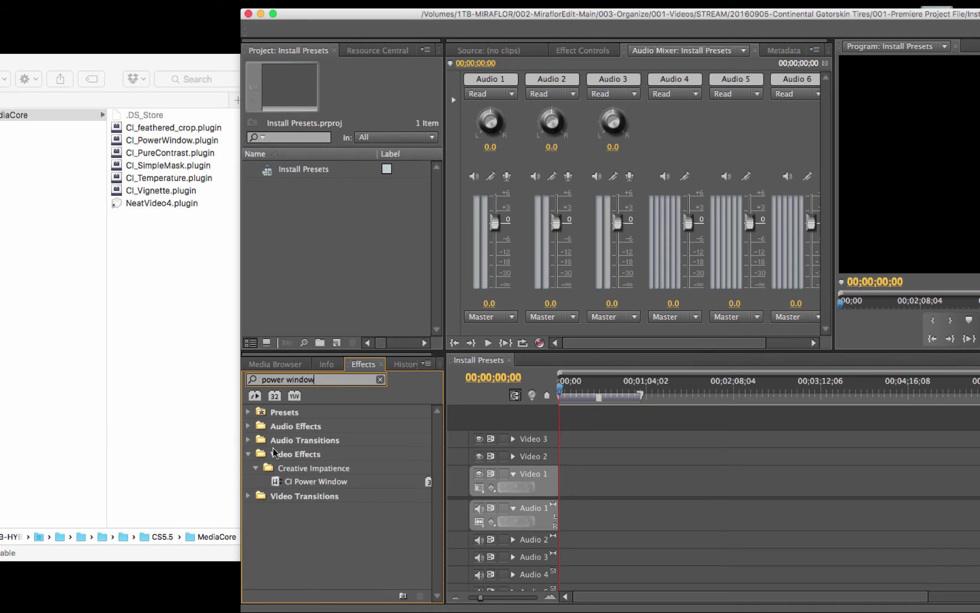
left_click(302, 483)
Search the effects for 'temperature', select CI Temperature, then search for 'vignette'.
left_click(326, 380)
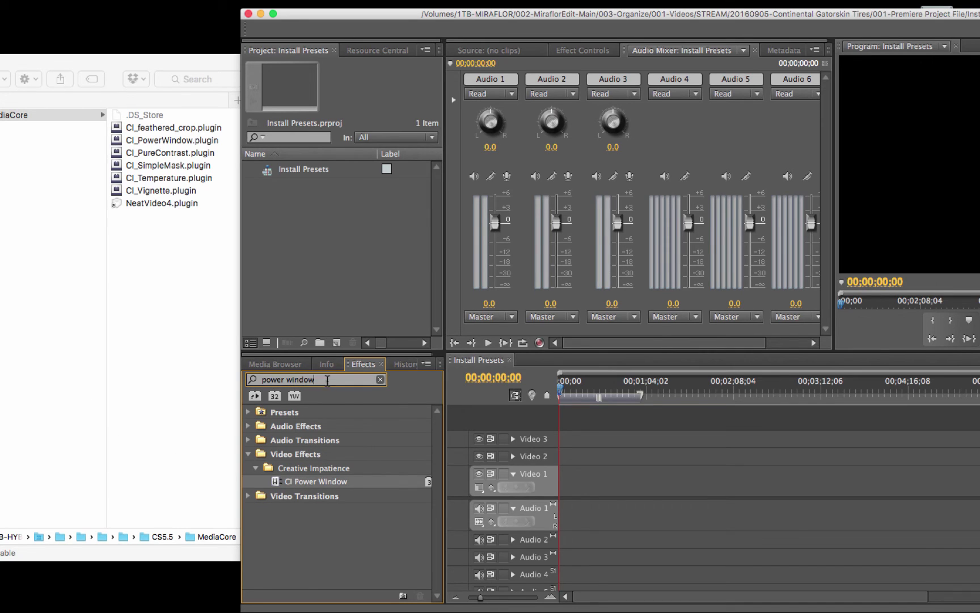
type("temp")
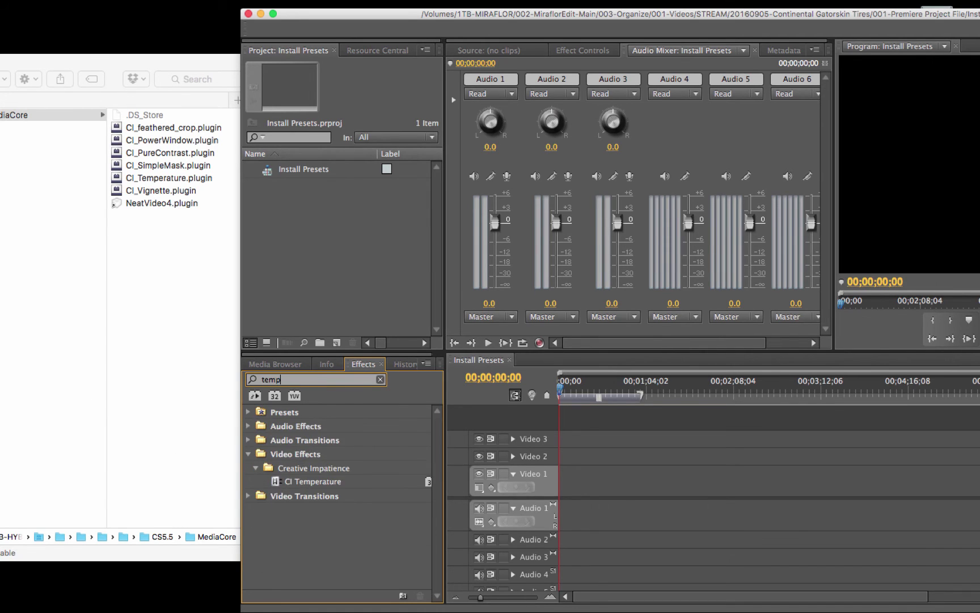
type("erature")
left_click(343, 481)
left_click(359, 378)
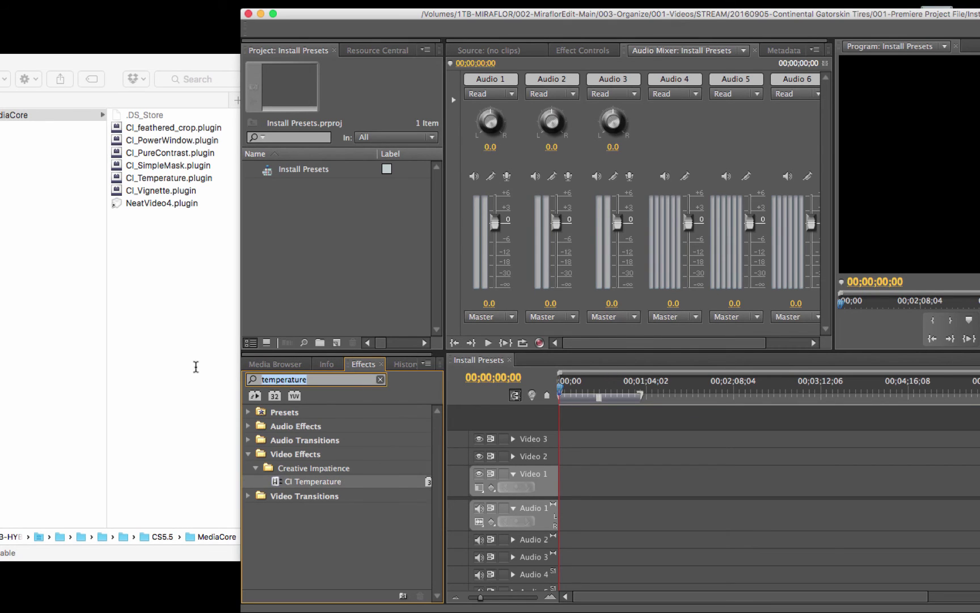
type("vignette")
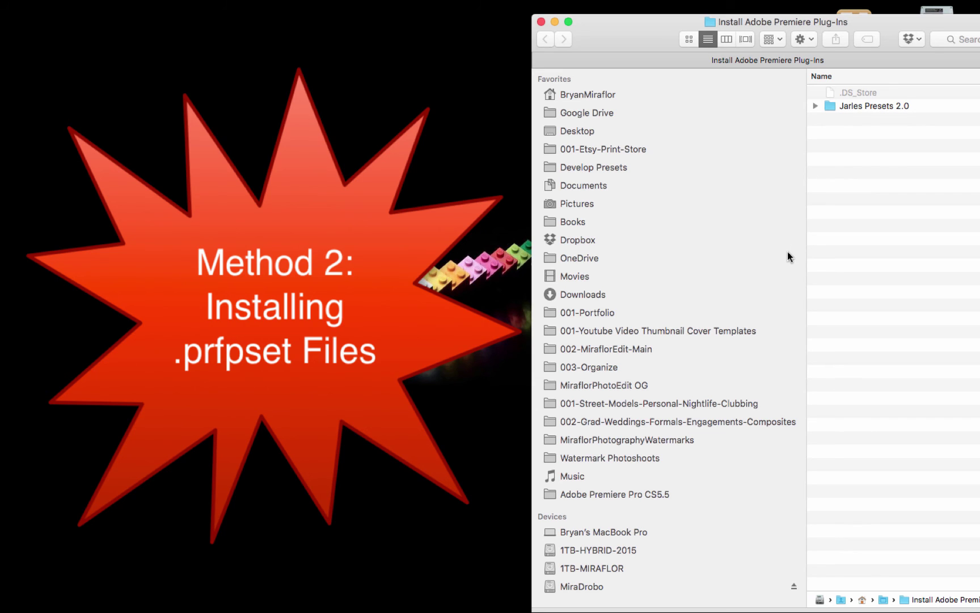
Restore the minimized Install Presets project window from the Dock and maximize it to full screen.
mouse_move(434, 599)
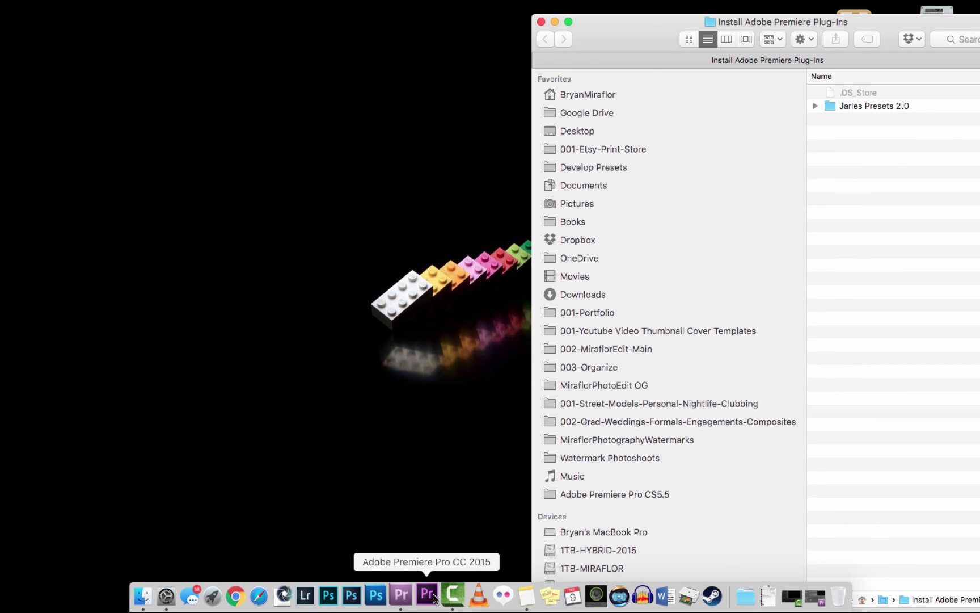
left_click(433, 595)
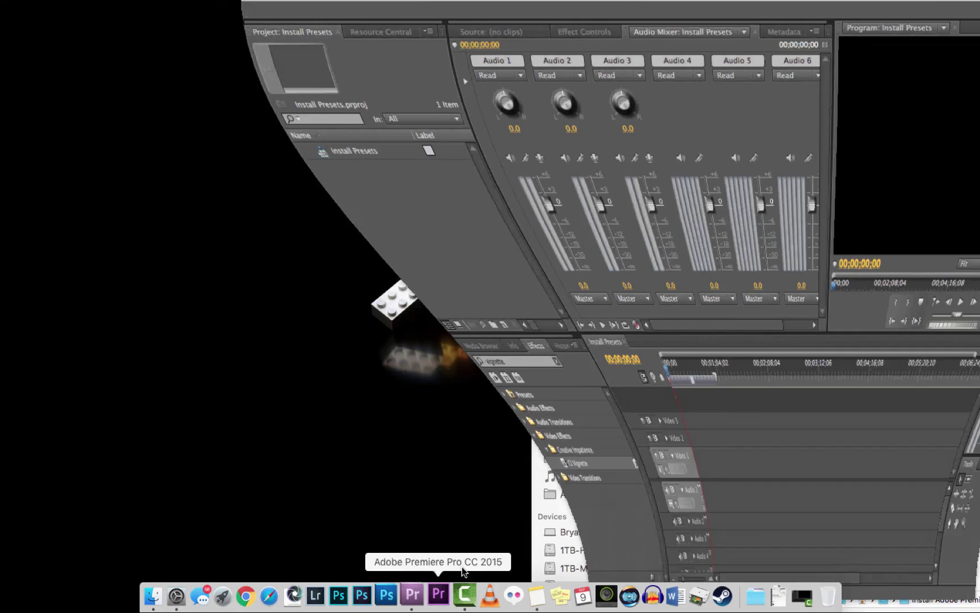
double_click(465, 16)
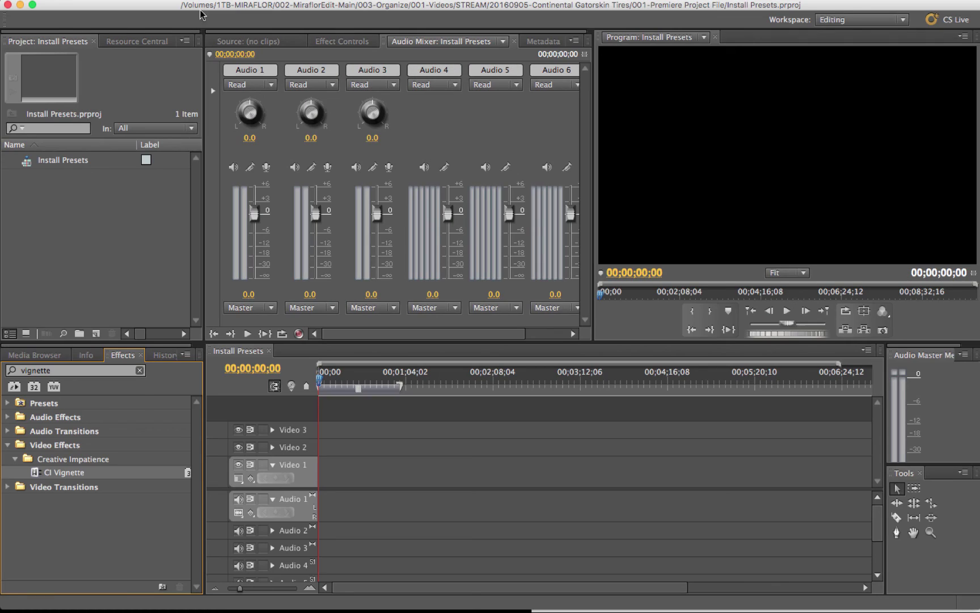
Import Jarle's Presets 2.0.prfpset from Desktop > Install Adobe Premiere Plug-Ins > Jarles Presets 2.0 via Import Preset.
right_click(129, 360)
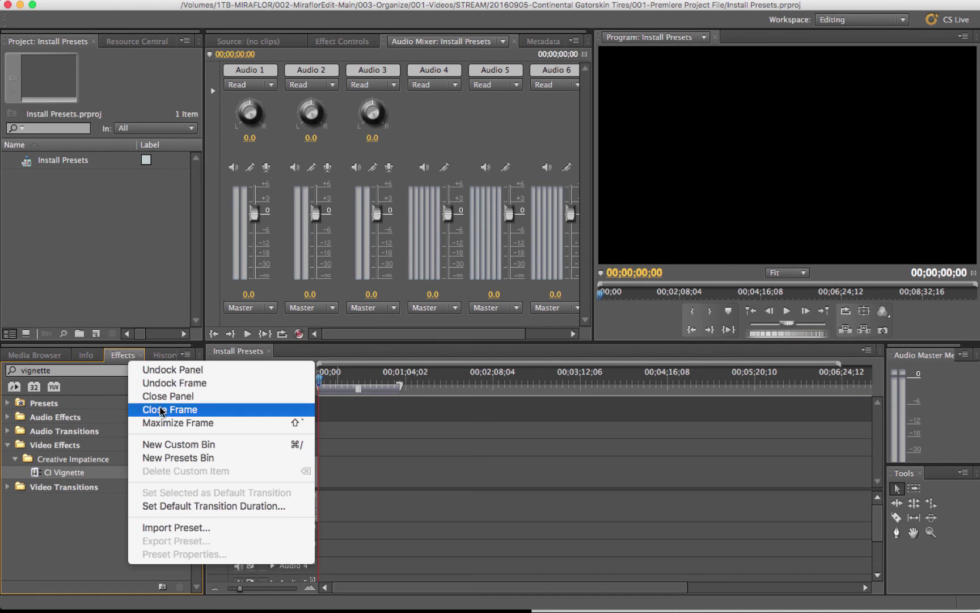
left_click(210, 530)
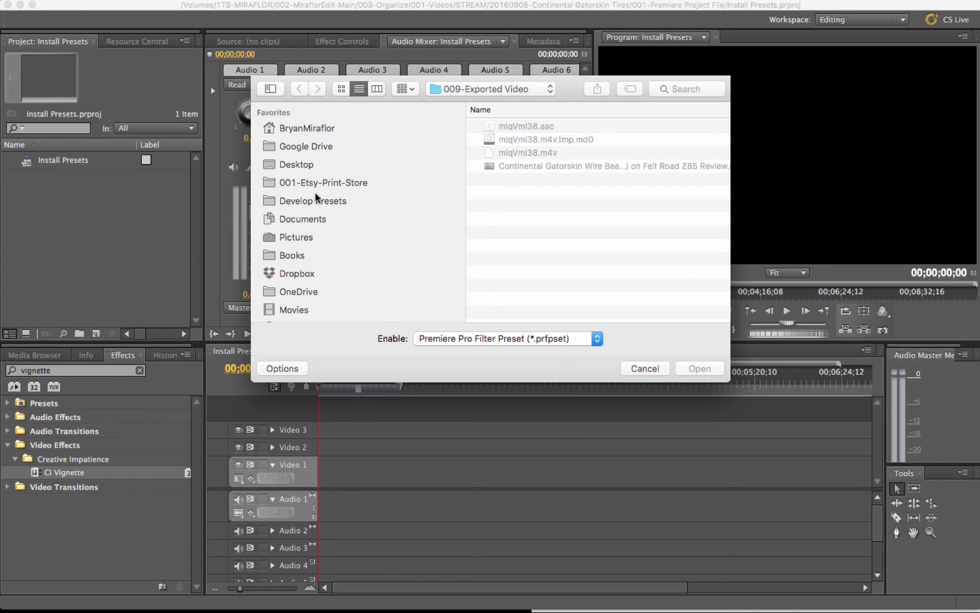
left_click(300, 165)
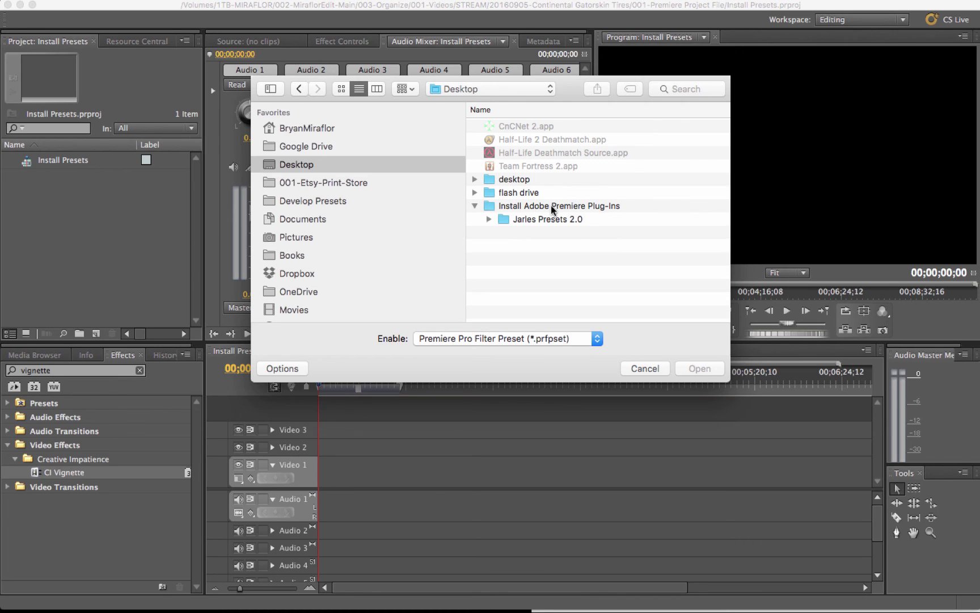
left_click(531, 224)
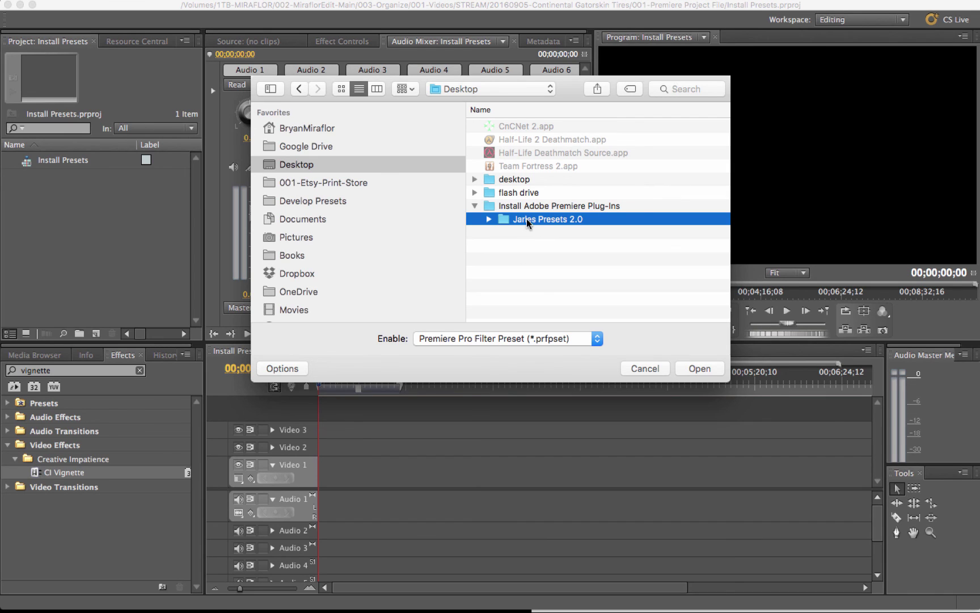
left_click(703, 372)
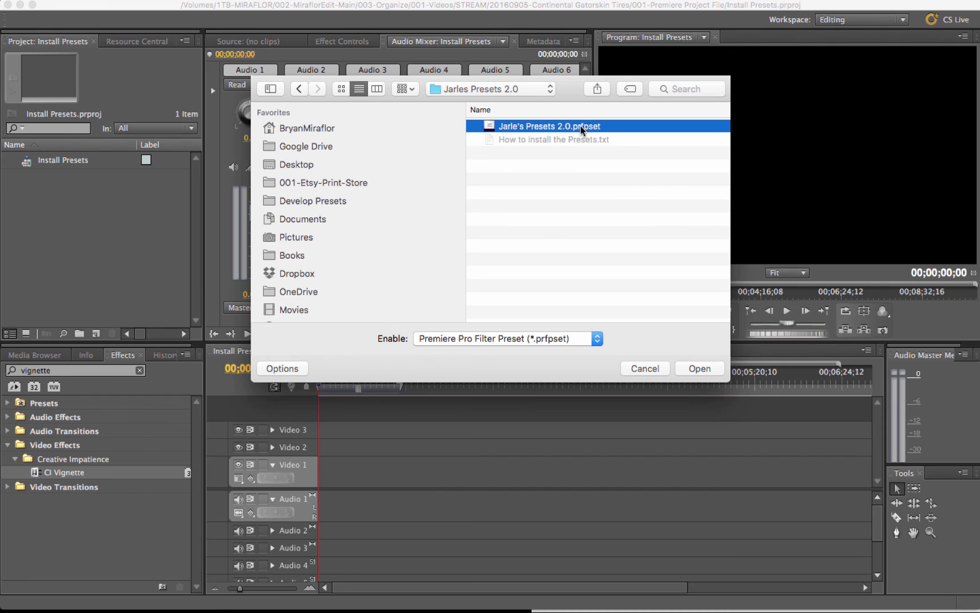
left_click(701, 368)
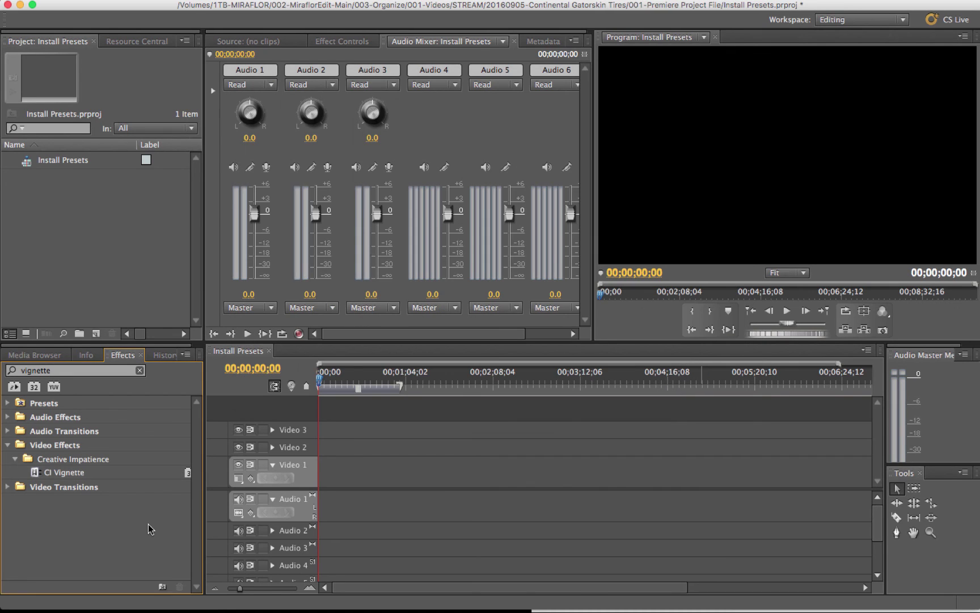
Collapse Video Effects and expand Presets to reveal the Jarle's Presets 2.0 bin and its subfolders.
left_click(7, 445)
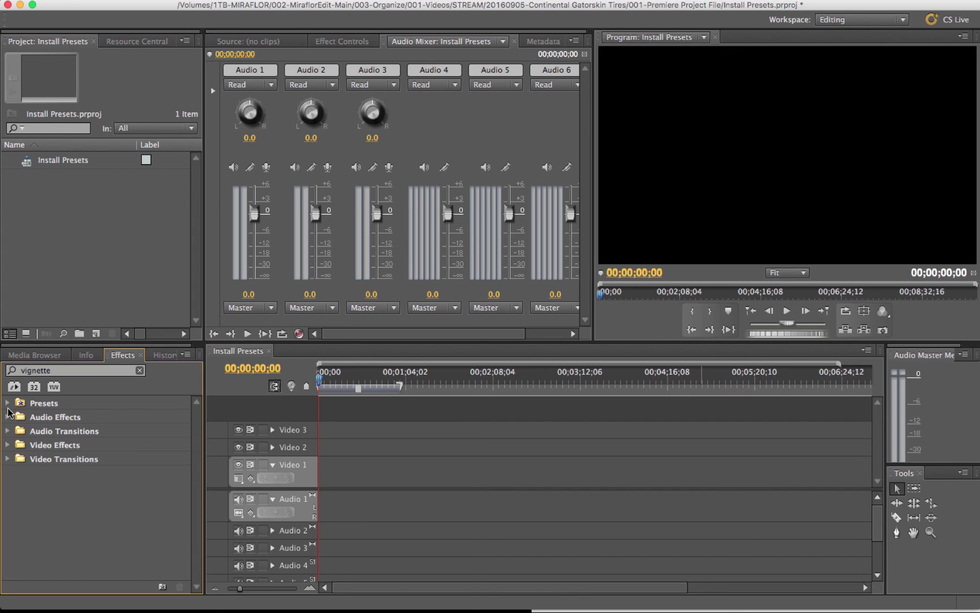
left_click(54, 404)
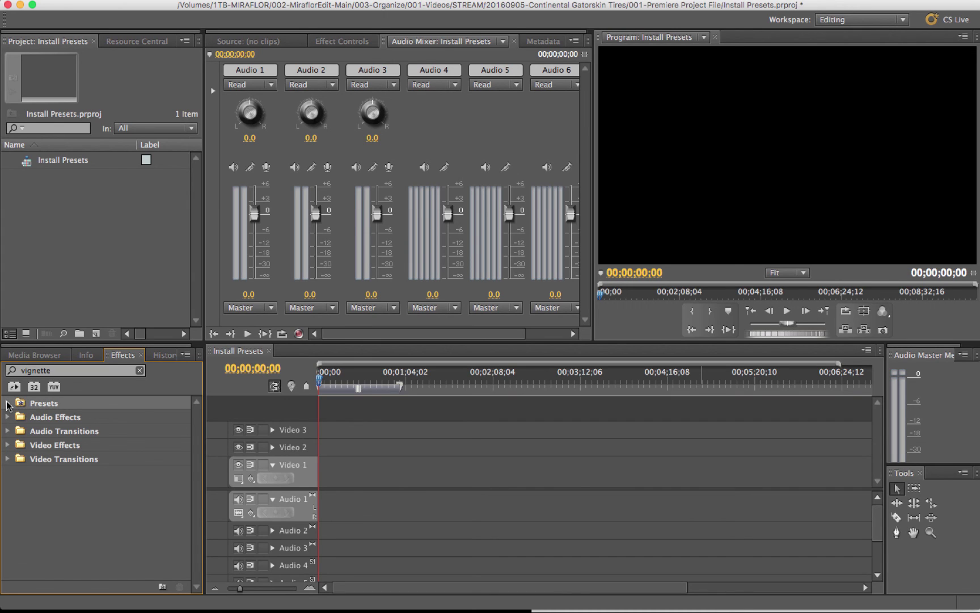
left_click(7, 404)
left_click(57, 418)
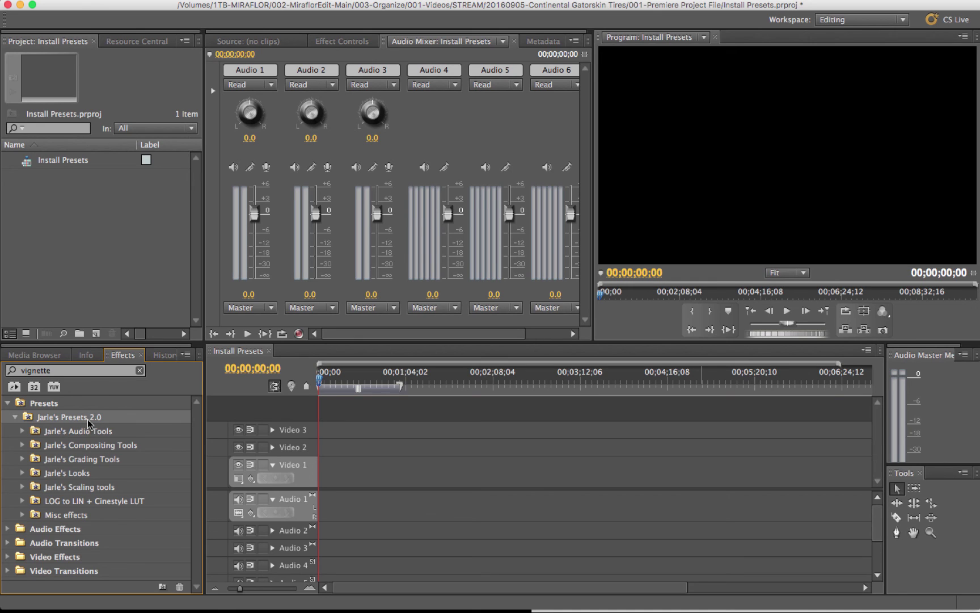
left_click(15, 417)
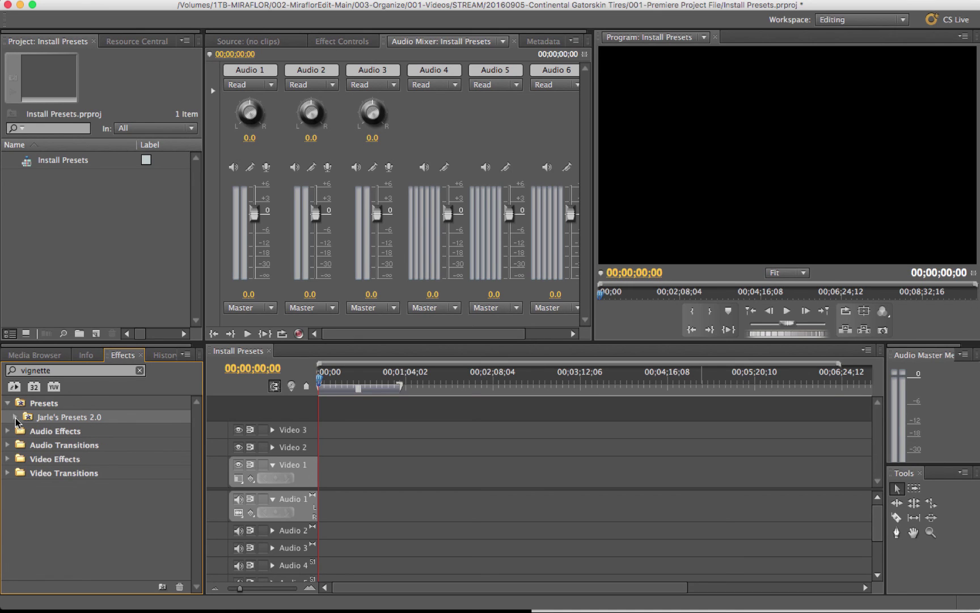
left_click(15, 417)
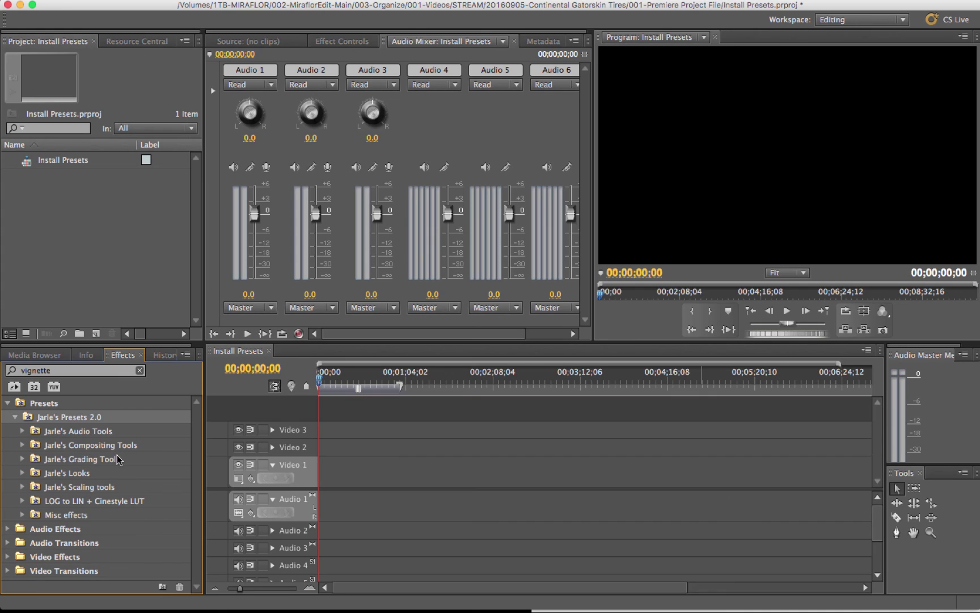
left_click(15, 418)
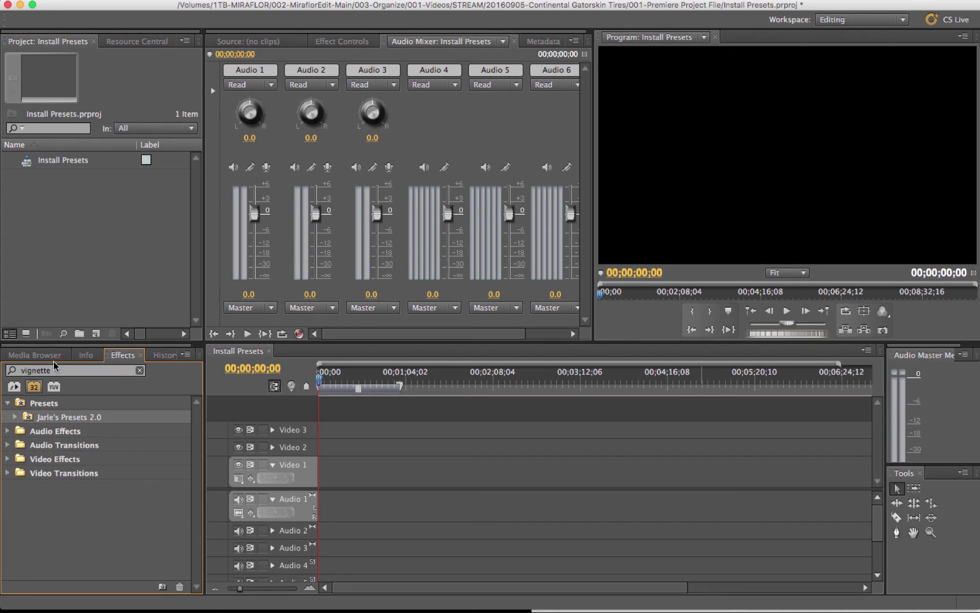